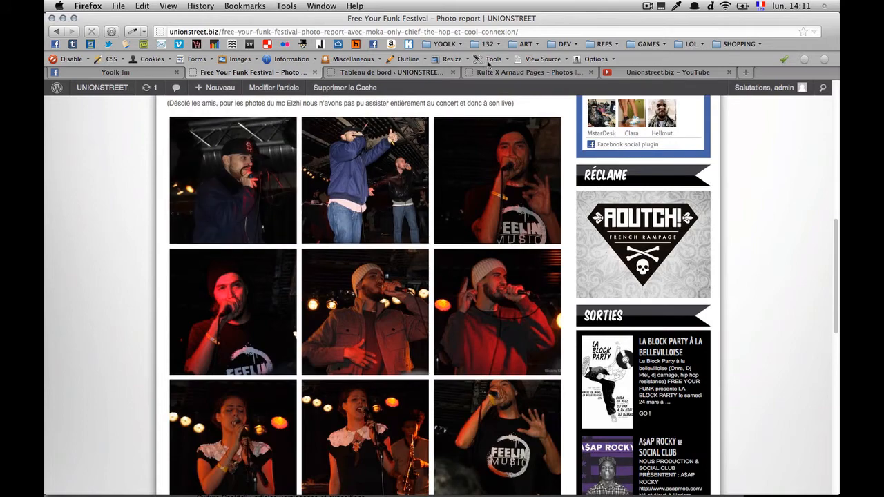
- Create a new gallery named kulte-arnaud-pages-1 in the UNIONSTREET WordPress admin
click(503, 72)
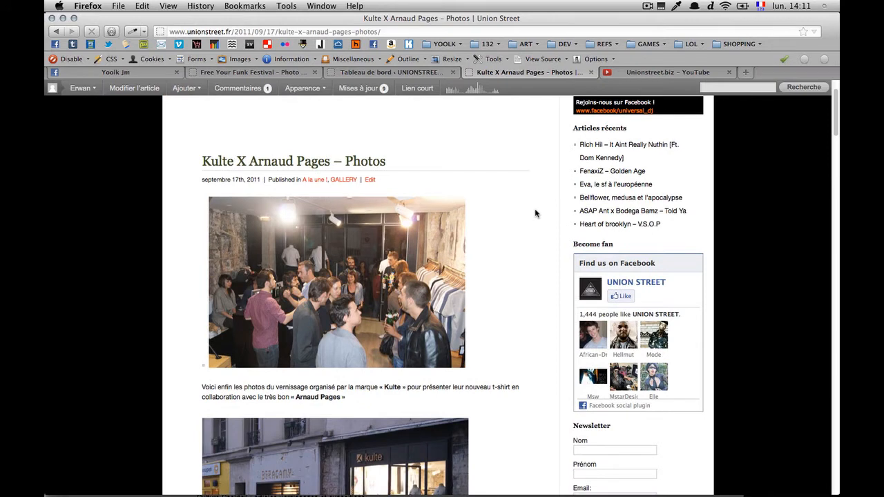
click(286, 72)
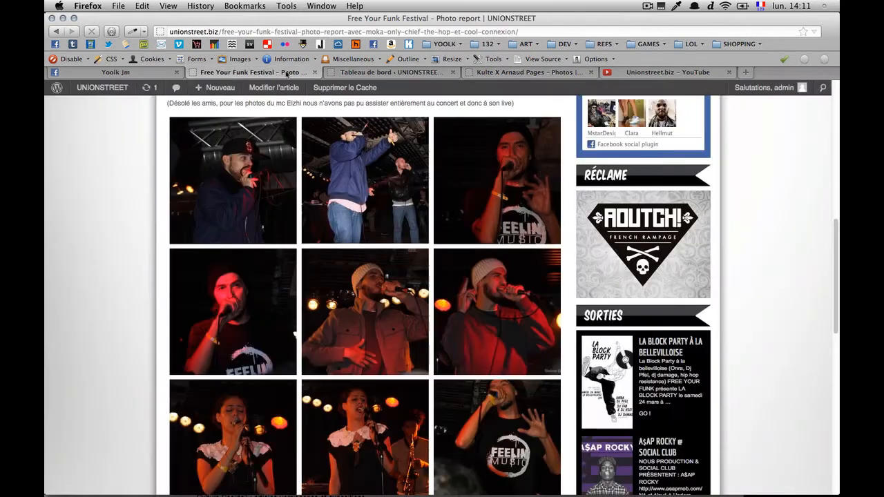
click(363, 72)
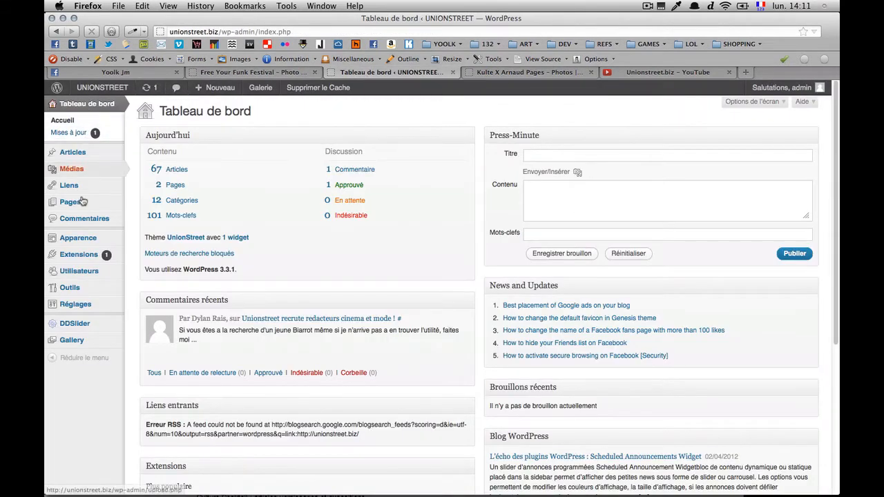
mouse_move(94, 340)
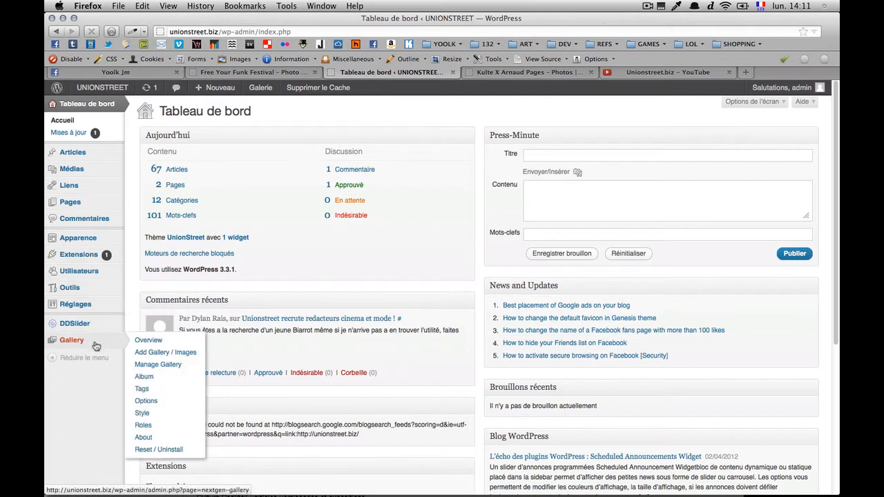
click(156, 354)
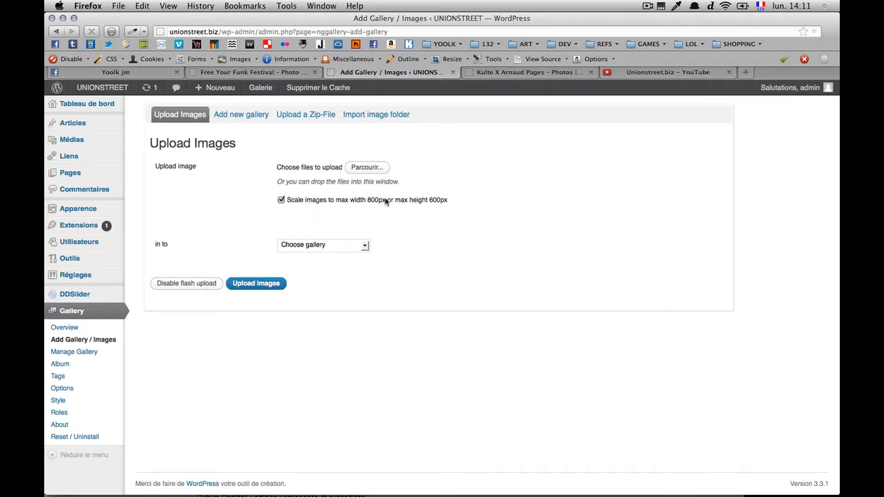
click(247, 117)
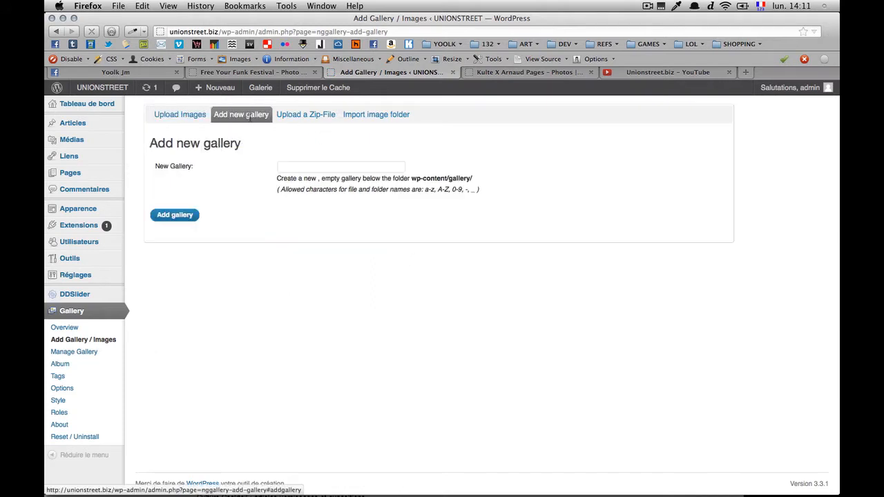
click(296, 168)
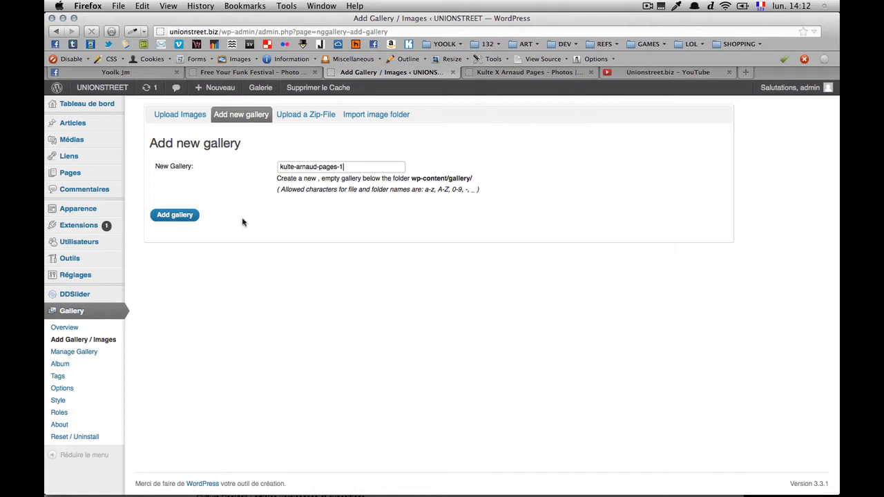
click(176, 216)
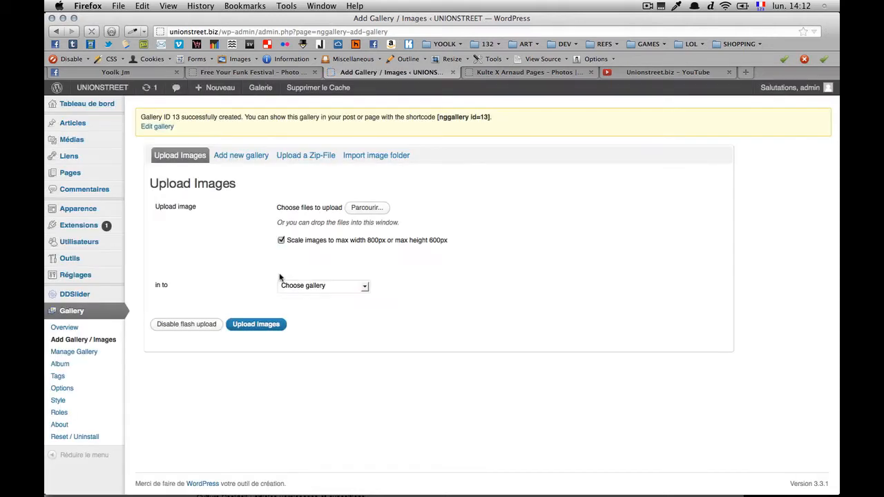
- Choose all the photos in the Desktop folder kulte-arnaud-pages as the files to upload
click(364, 209)
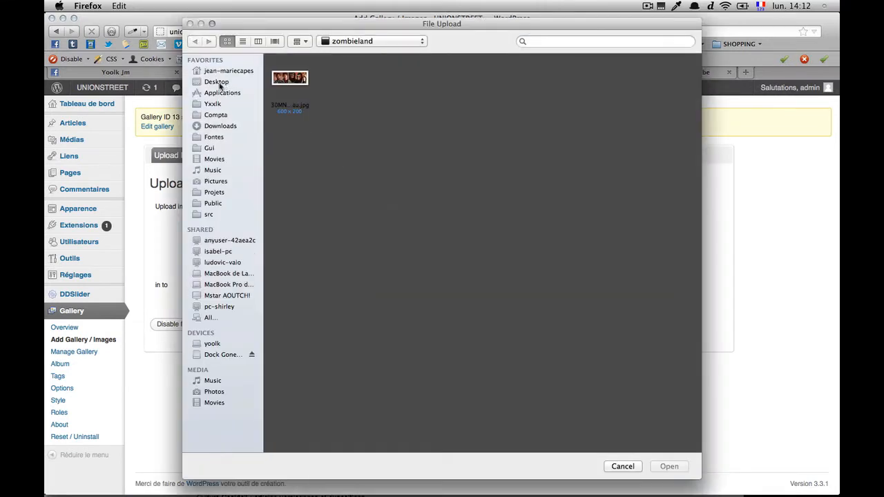
click(218, 82)
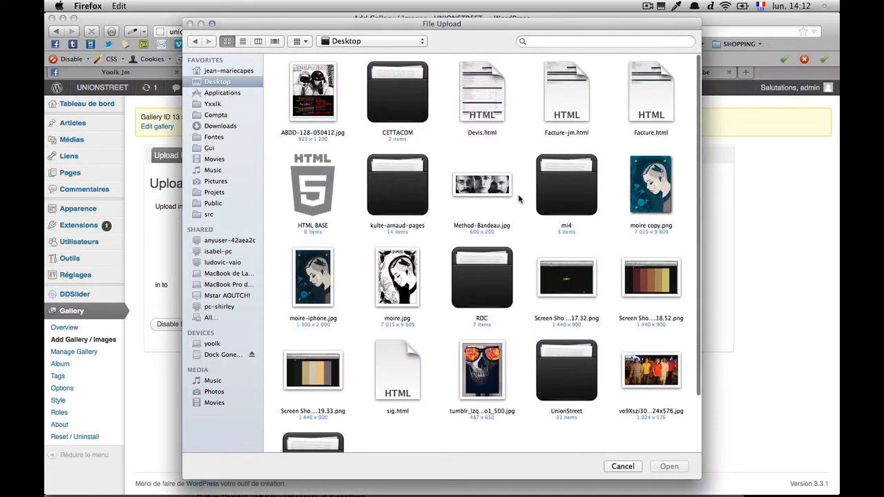
double_click(397, 186)
drag(675, 174, 272, 56)
click(669, 466)
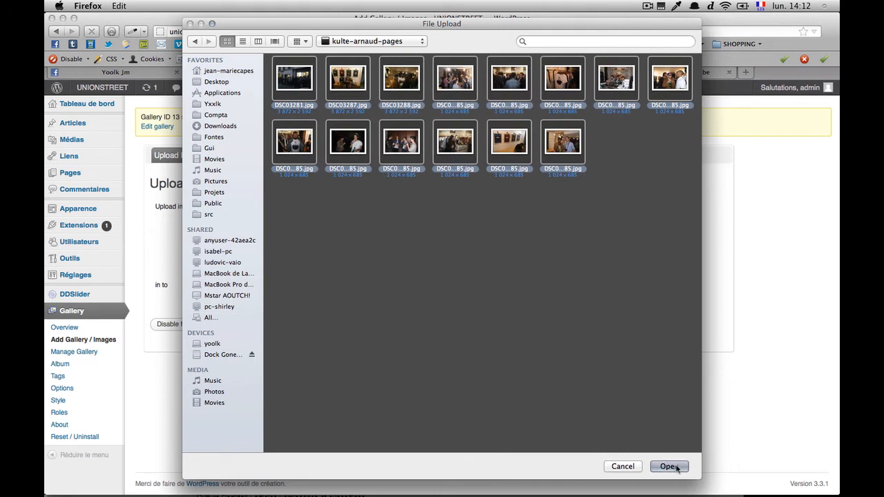
- Upload the chosen images into the gallery 13 - kulte-arnaud-pages-1
scroll(559, 333, down, 2)
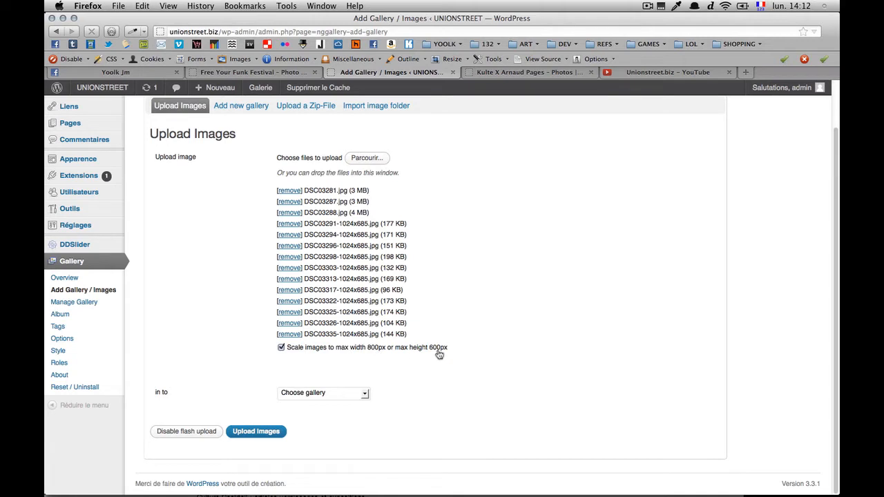
click(333, 393)
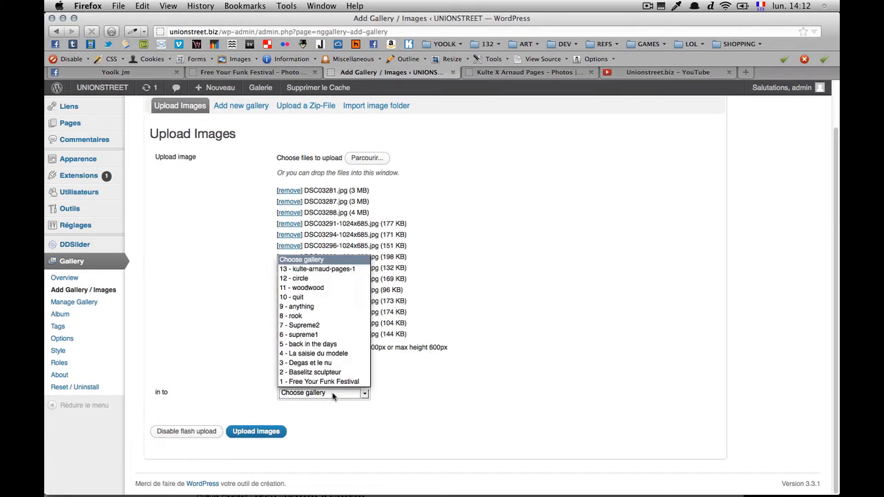
click(320, 270)
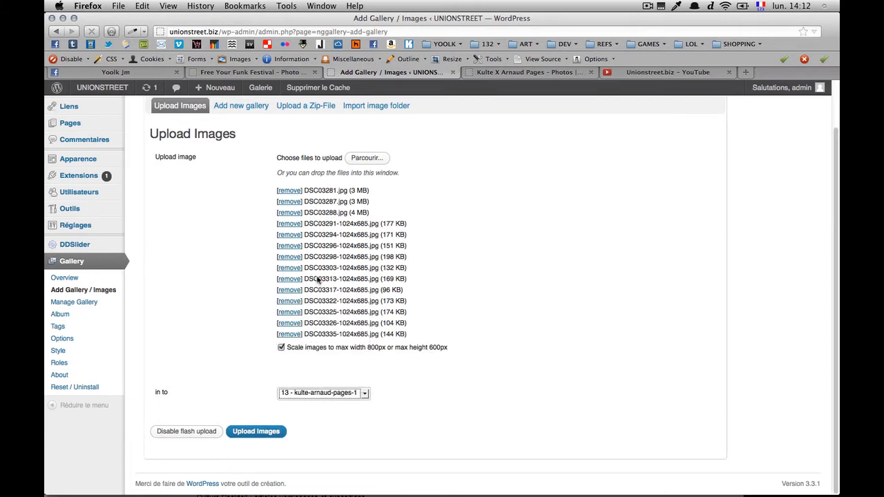
click(255, 432)
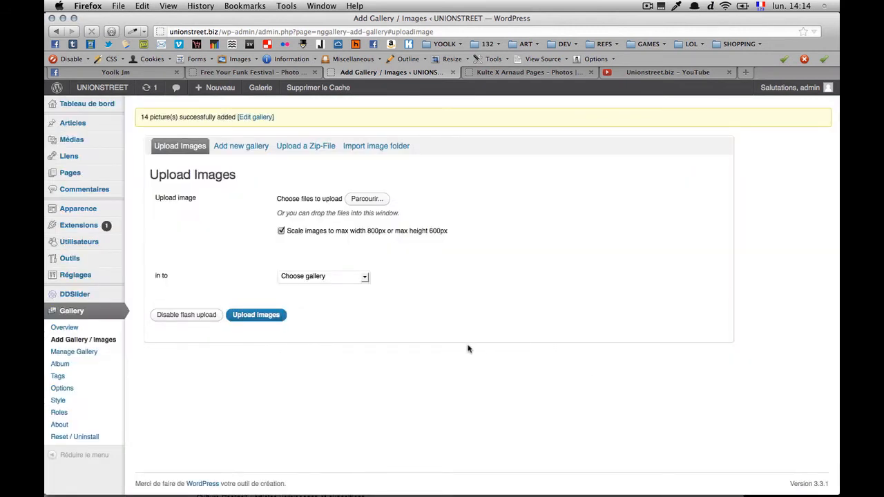
- Start a new article and copy the intro paragraph of the old Kulte X Arnaud Pages post into its body
mouse_move(81, 123)
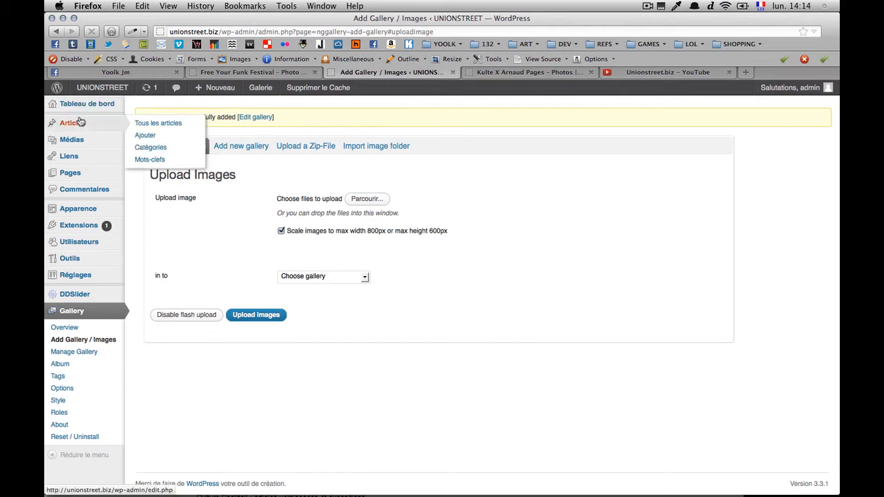
click(143, 135)
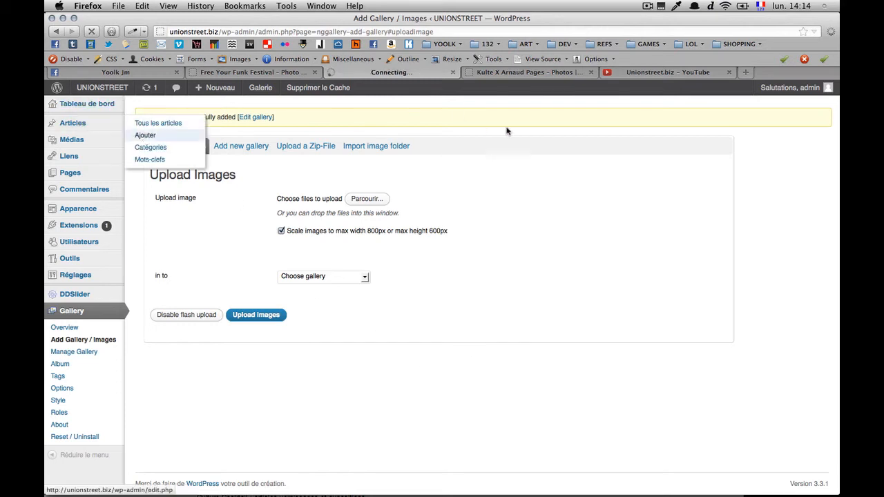
click(511, 72)
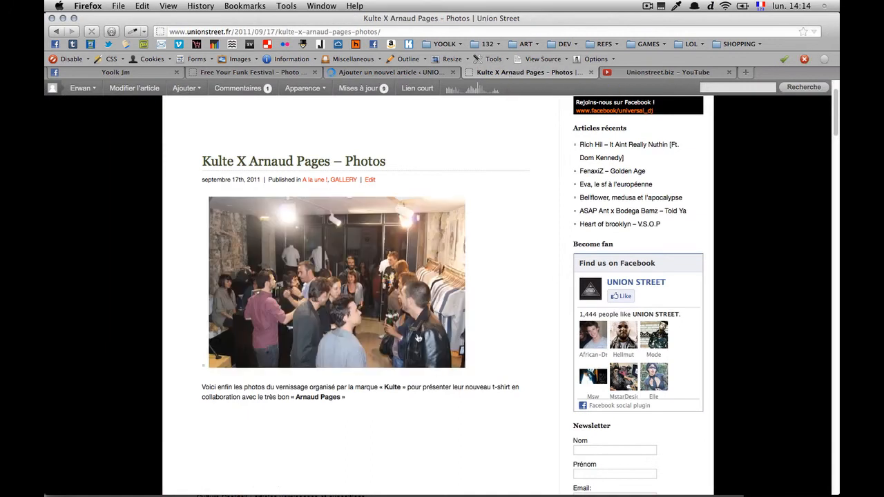
scroll(390, 389, down, 5)
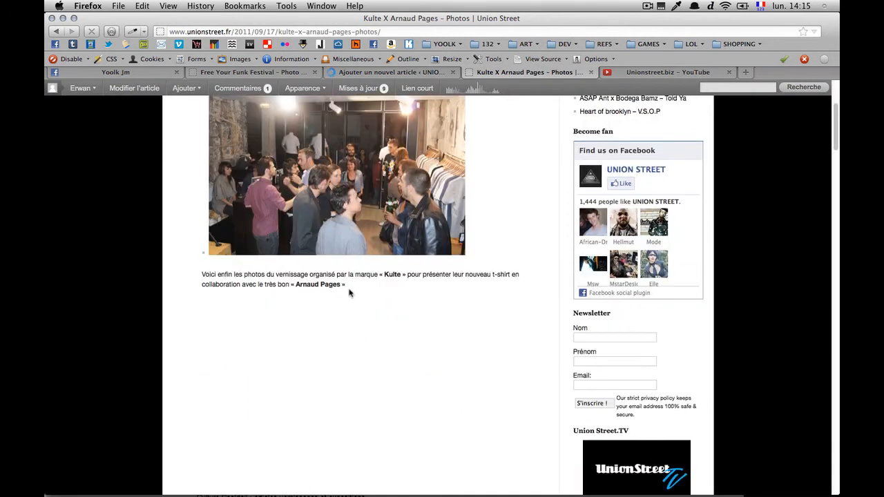
drag(350, 285, 202, 273)
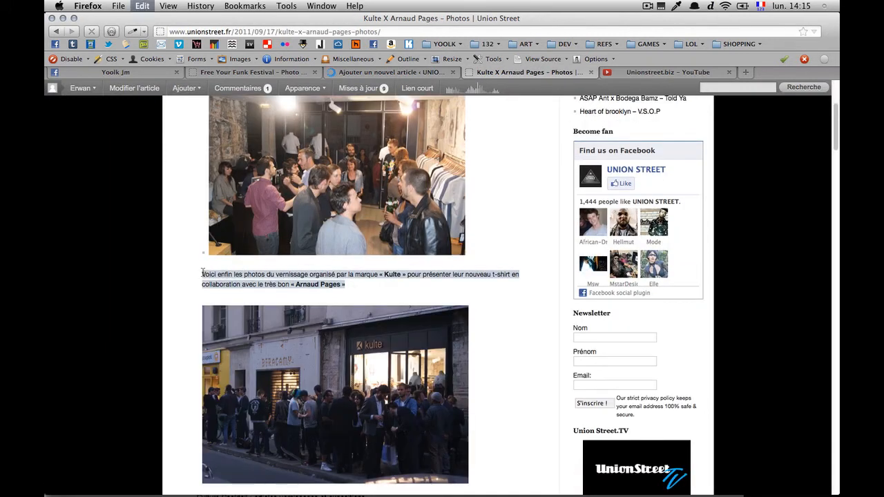
click(390, 72)
click(205, 276)
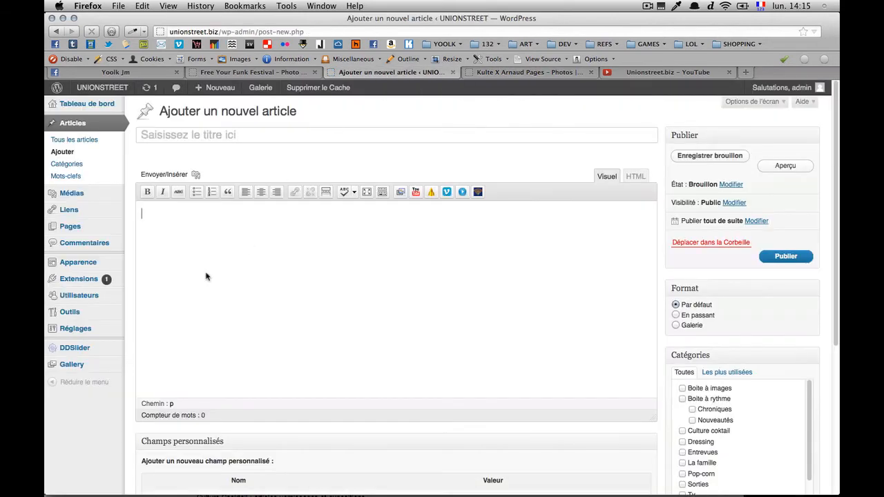
key(super+v)
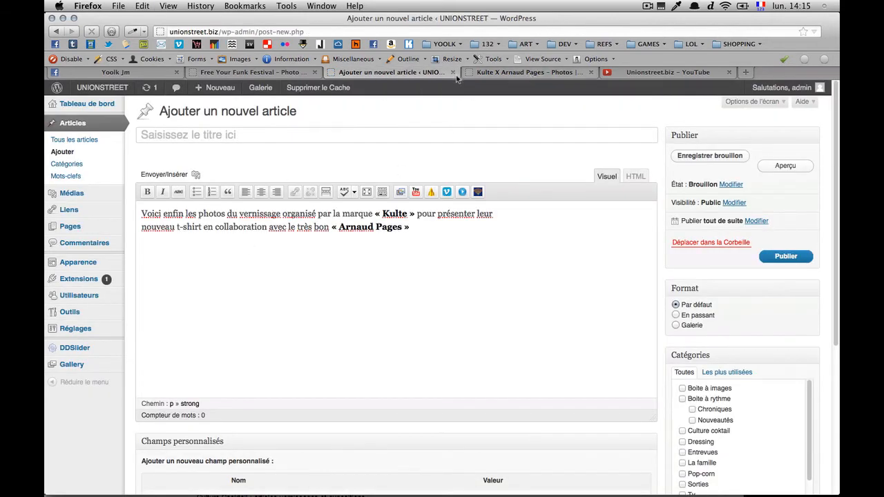
- Copy the old post's title, Kulte X Arnaud Pages – Photos, into the new article's title
click(476, 73)
scroll(346, 241, up, 5)
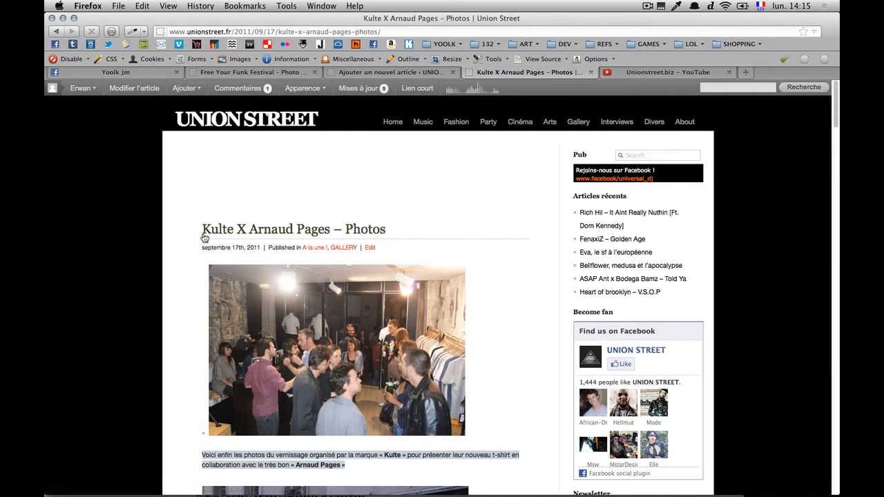
drag(201, 231, 384, 236)
key(super+c)
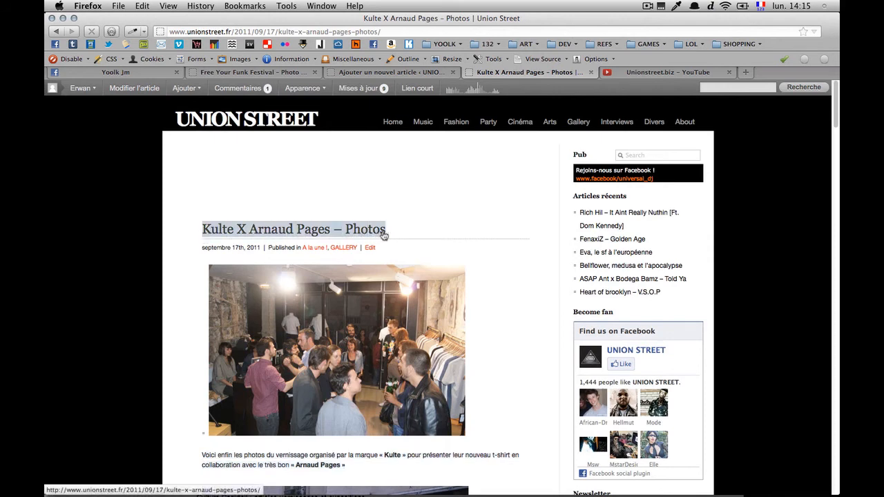
click(385, 74)
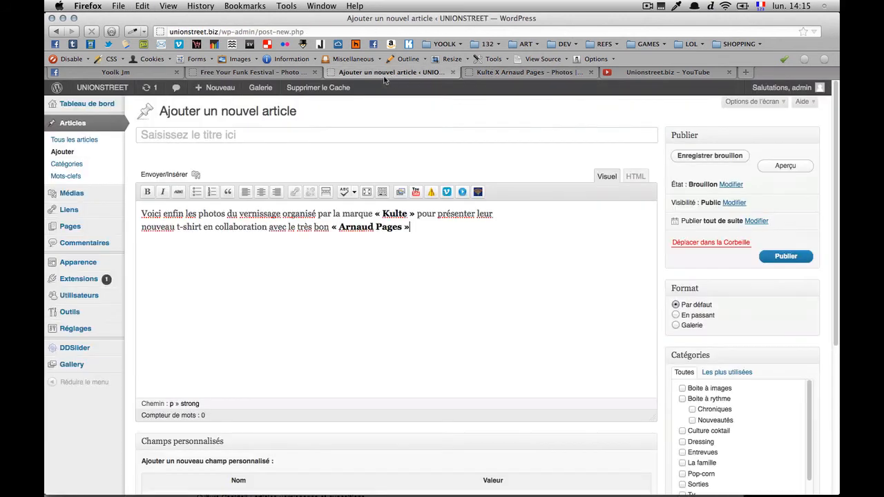
click(198, 137)
key(super+v)
- Assign the new article to the Boite à images category
scroll(657, 300, down, 1)
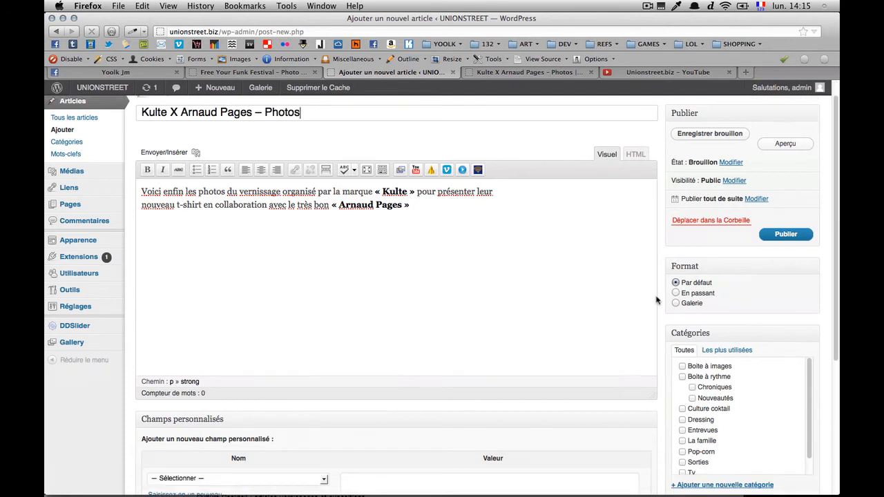
scroll(657, 299, down, 3)
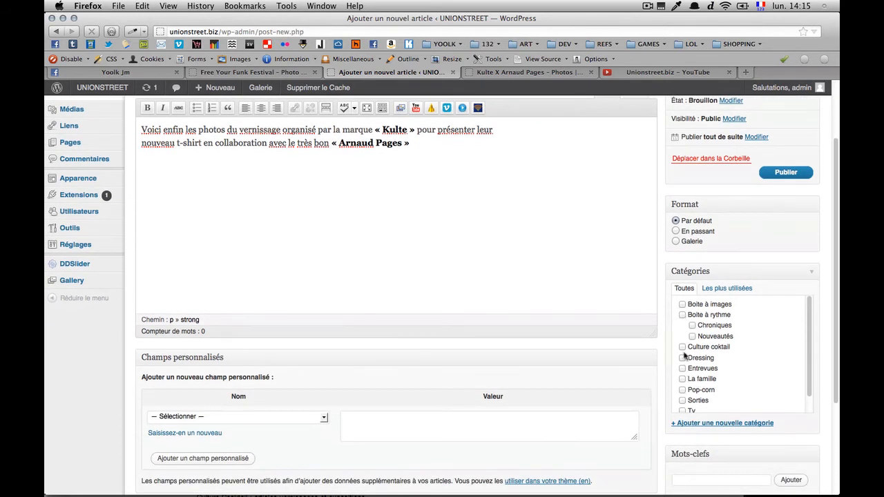
scroll(684, 361, down, 1)
scroll(683, 345, up, 1)
scroll(532, 326, down, 4)
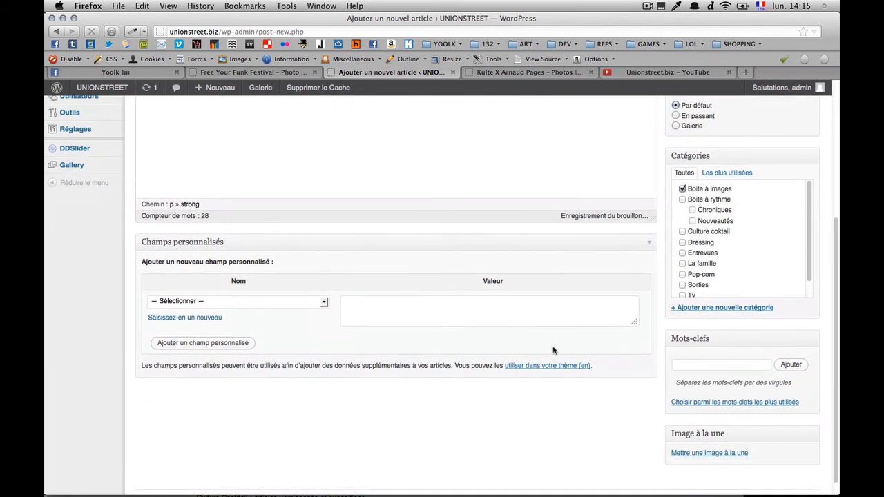
- Insert an empty line above the intro paragraph in the article body
scroll(607, 413, up, 5)
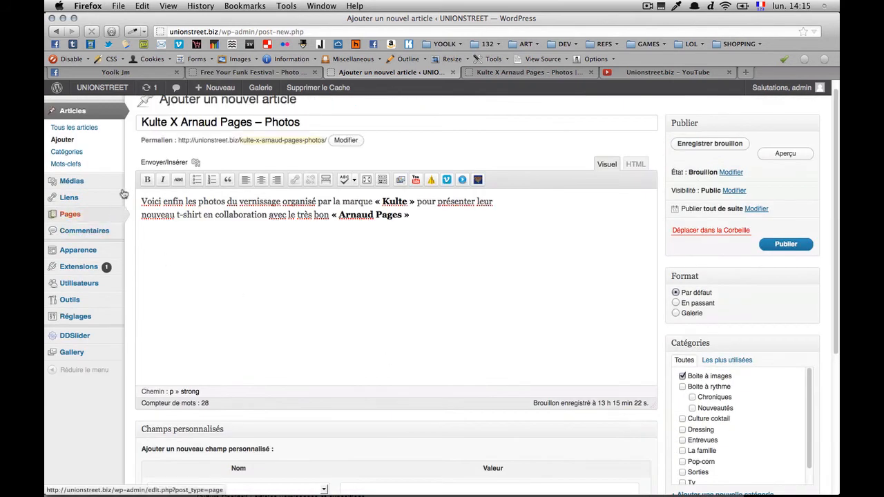
click(141, 202)
key(Return)
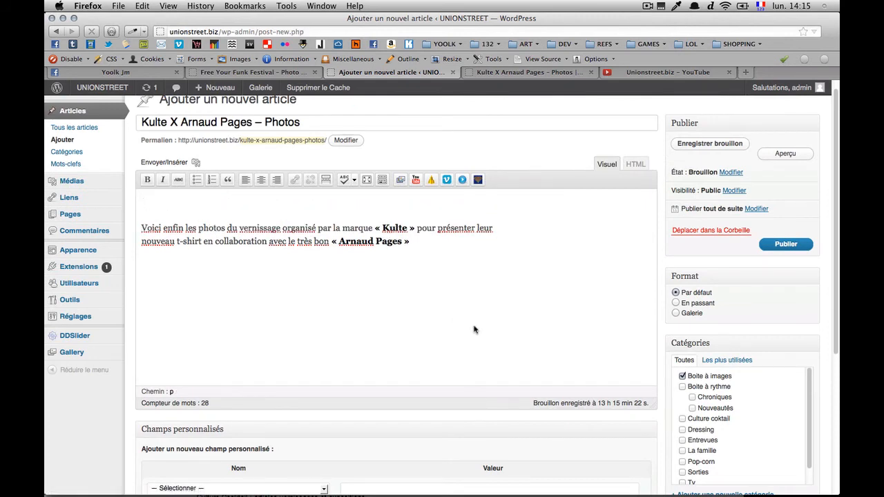
- Upload DSC03291-1024x685.jpg, the photo matching the old post's lead image, from the kulte-arnaud-pages folder to the article's media
scroll(474, 329, down, 5)
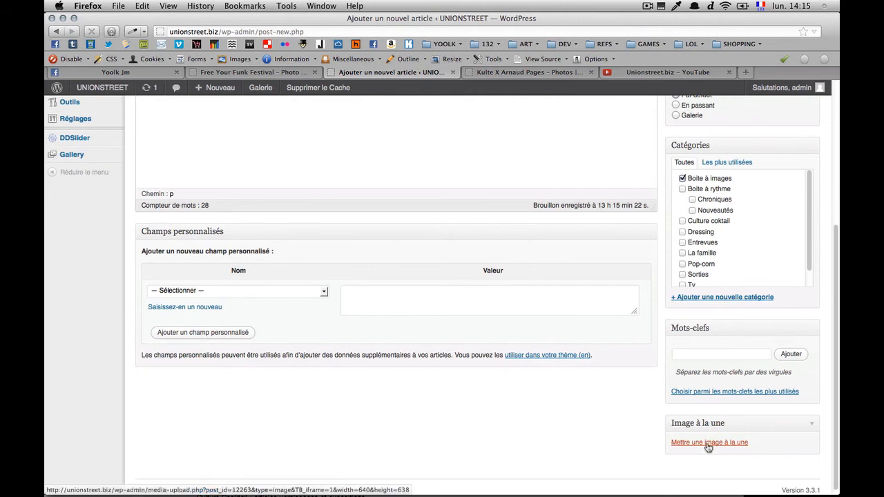
scroll(546, 410, up, 5)
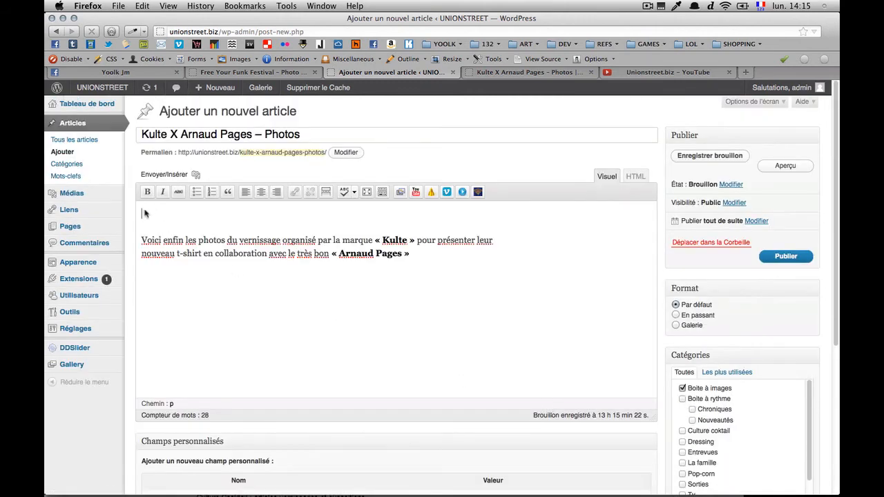
click(195, 175)
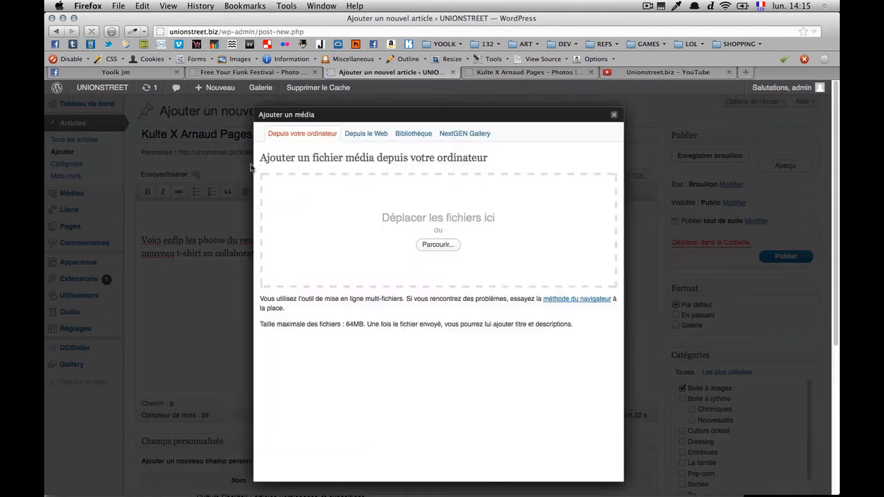
click(433, 249)
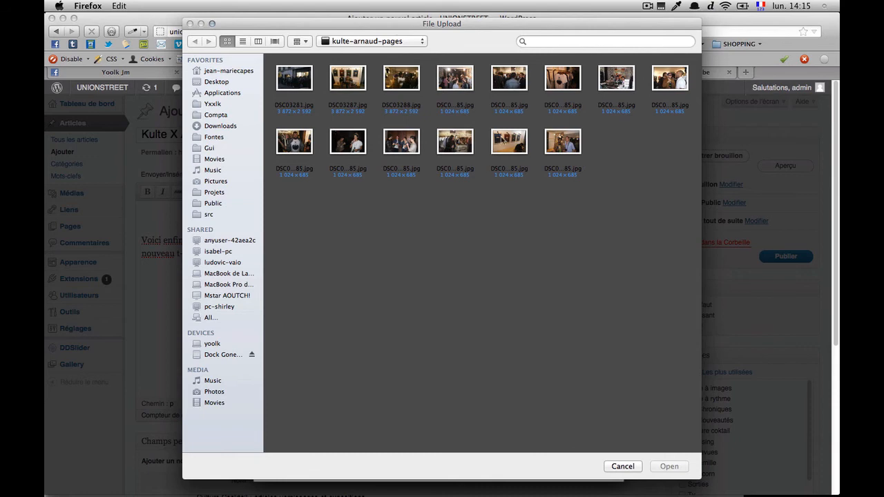
click(620, 467)
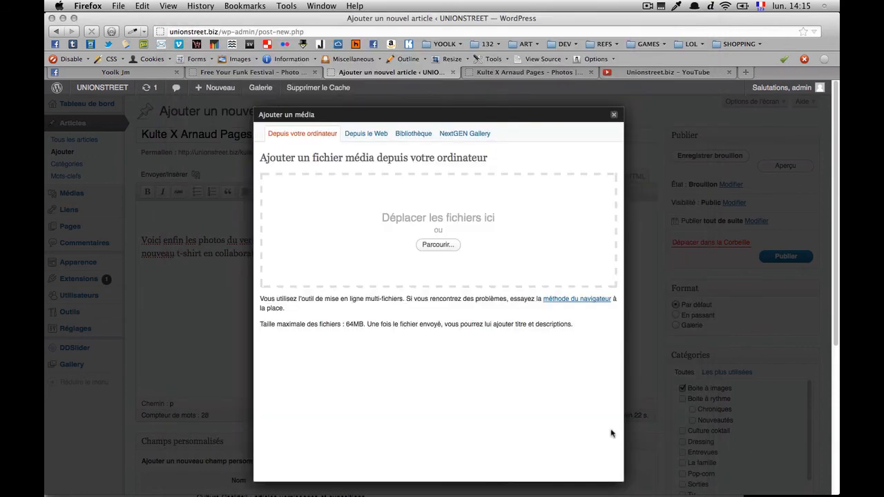
click(526, 71)
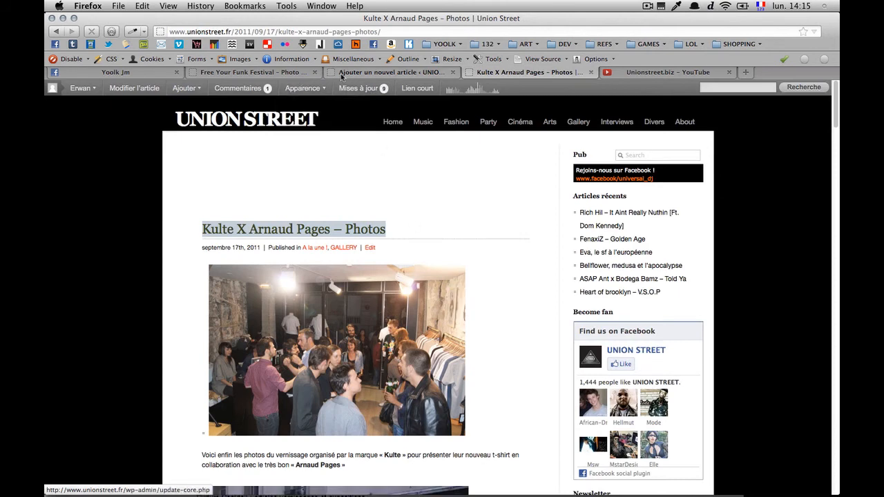
click(368, 72)
click(437, 246)
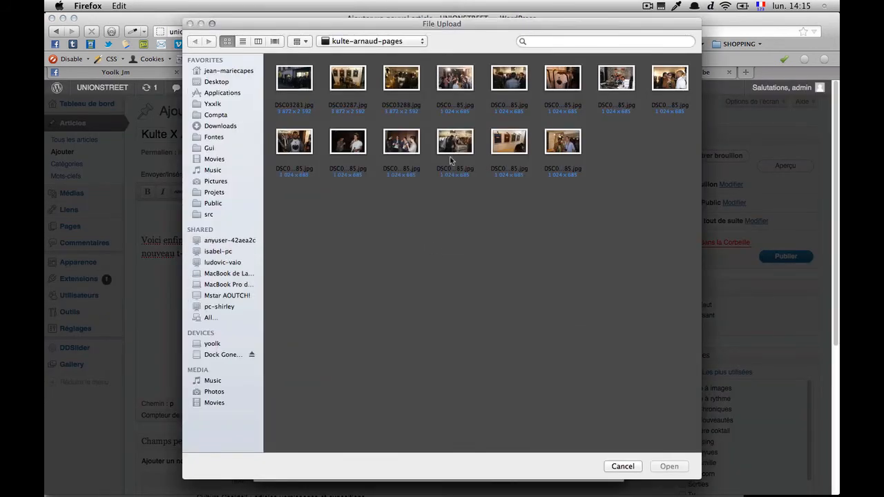
double_click(463, 77)
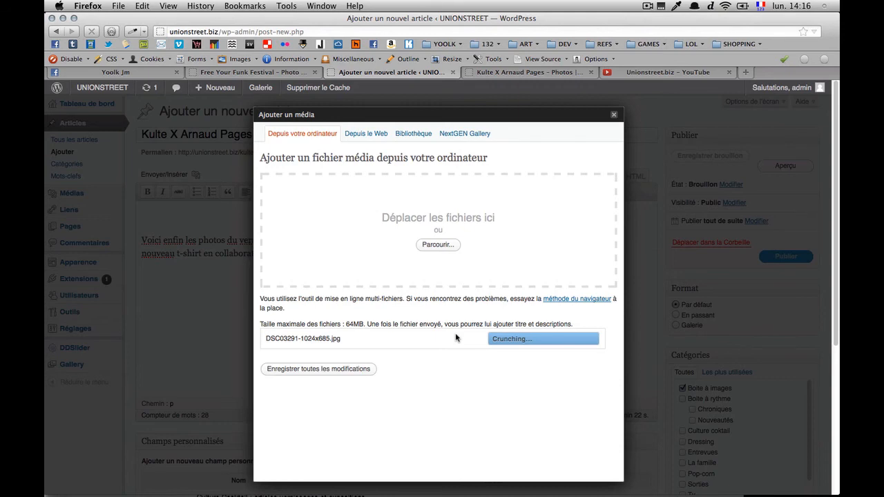
- Set the uploaded photo as the article's featured image and insert it centred at original size above the intro paragraph
scroll(456, 338, down, 5)
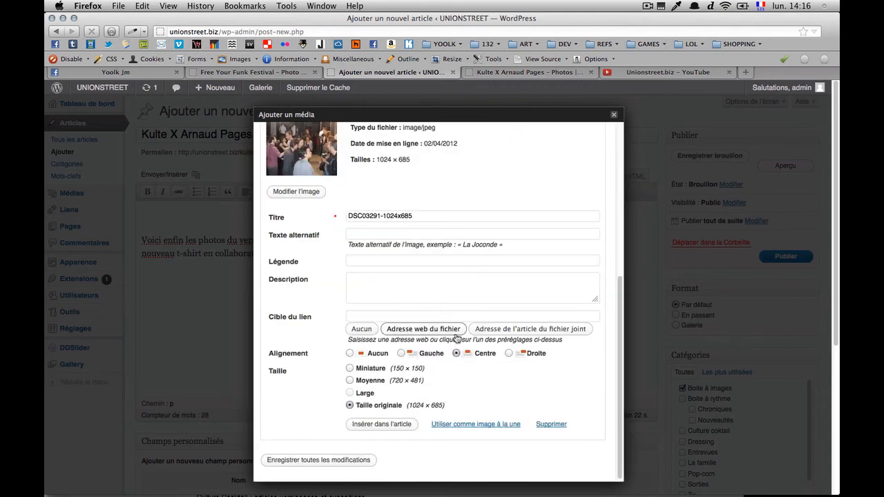
click(458, 427)
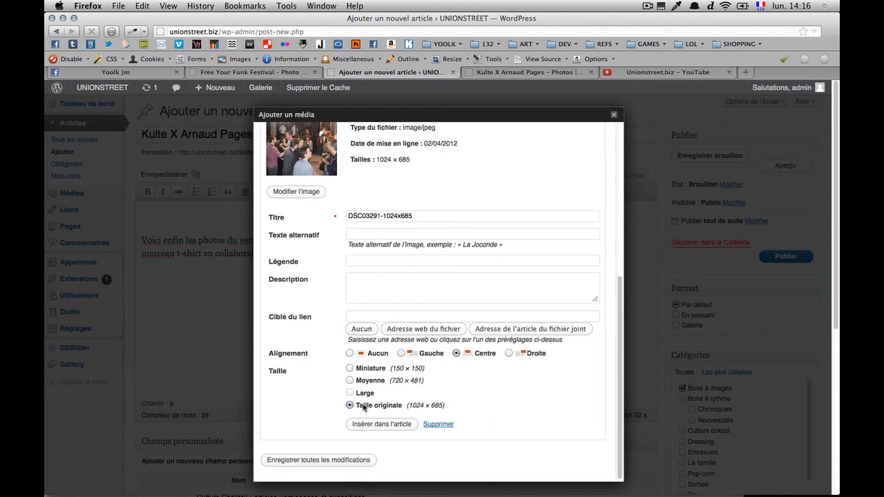
click(376, 425)
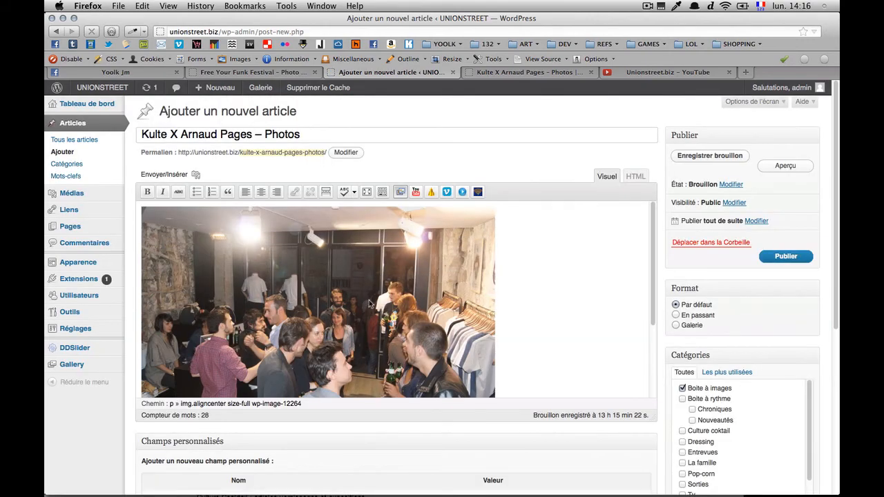
scroll(541, 366, down, 10)
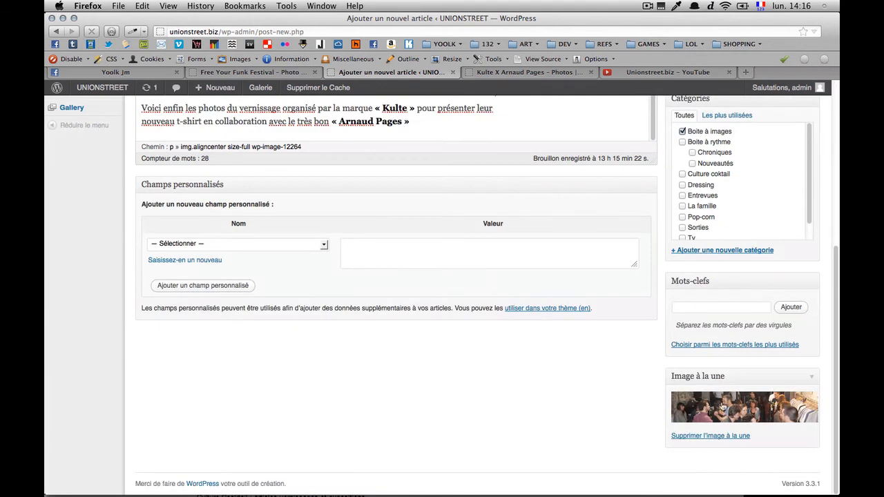
- Insert the NextGEN gallery with id 13 as an image list on a new line below the intro paragraph
scroll(499, 368, up, 6)
click(436, 385)
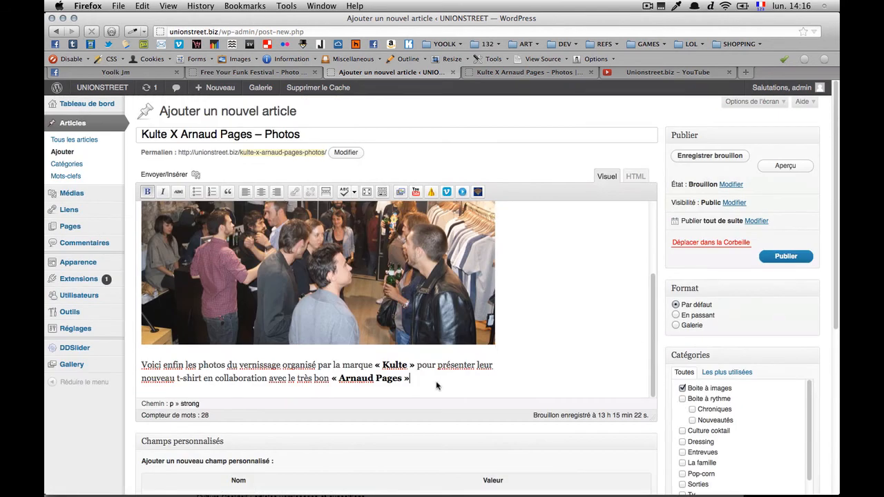
key(Return)
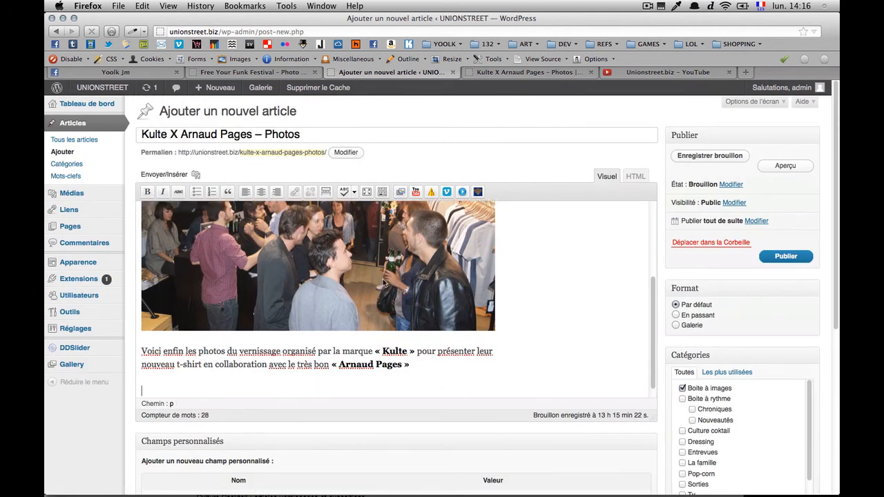
click(400, 194)
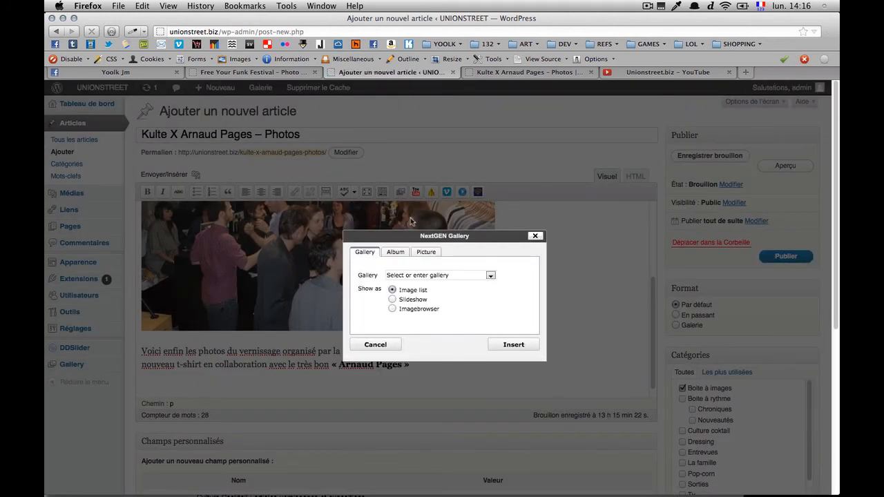
click(489, 275)
click(452, 288)
click(513, 344)
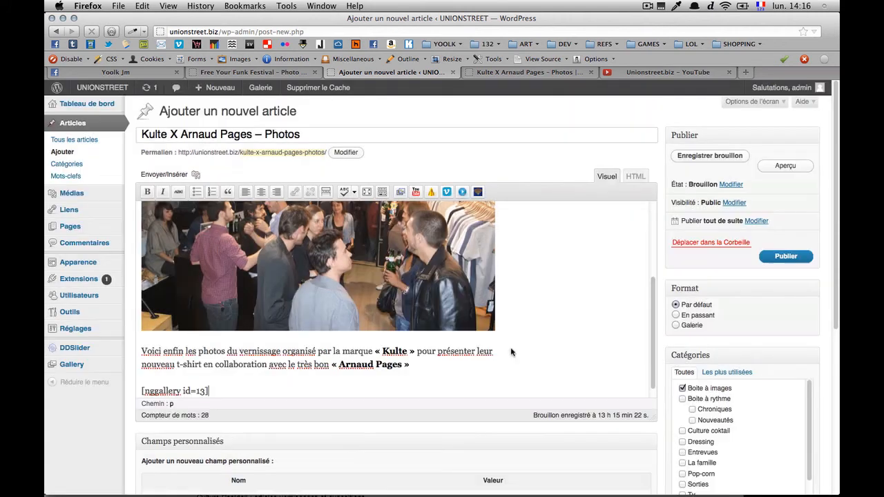
- Backdate the article to 17 September 2011, as on the old post, and publish it
click(753, 221)
click(538, 72)
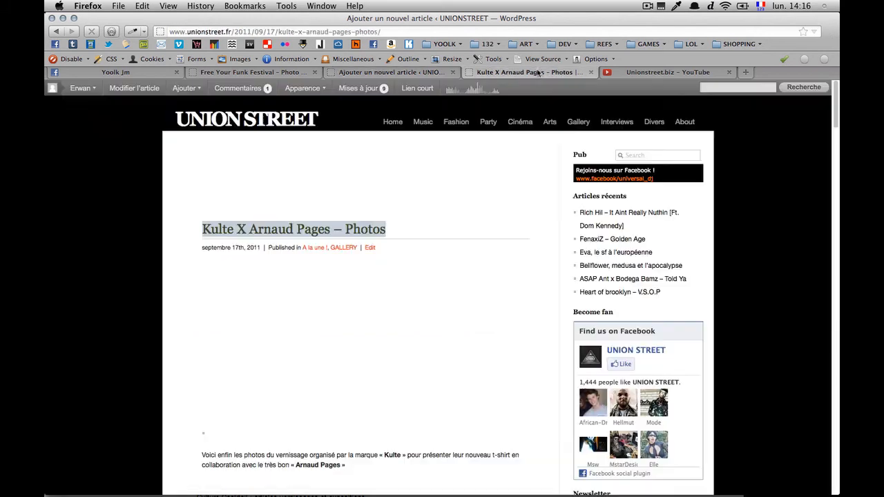
click(358, 76)
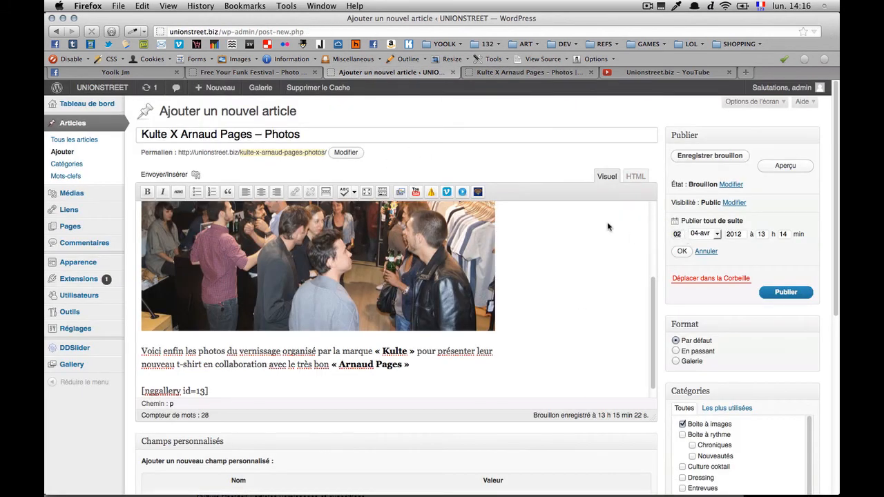
text(17)
click(702, 235)
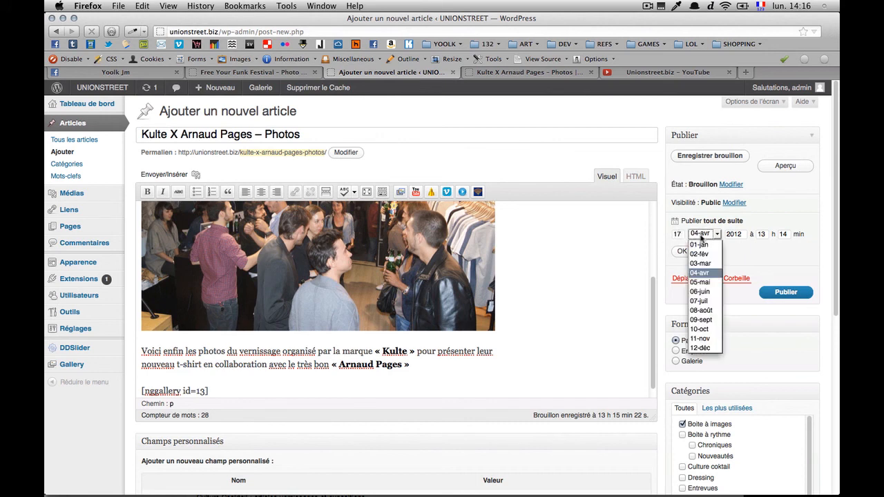
click(707, 320)
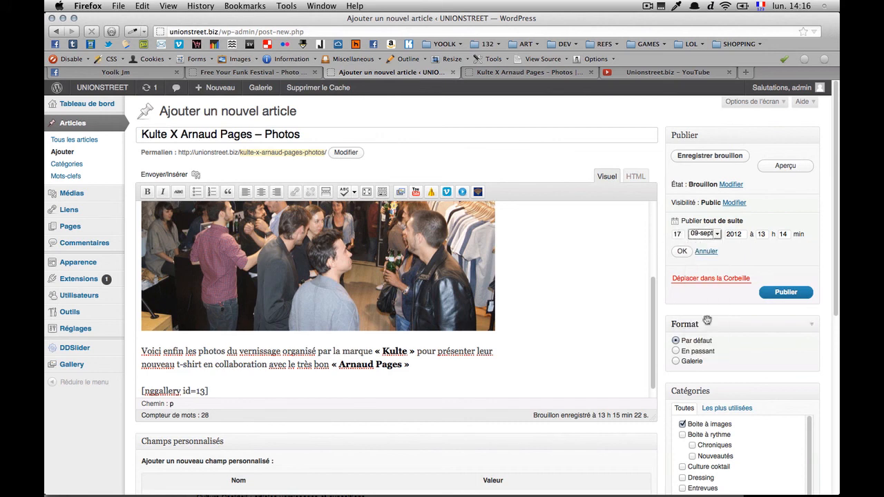
click(742, 233)
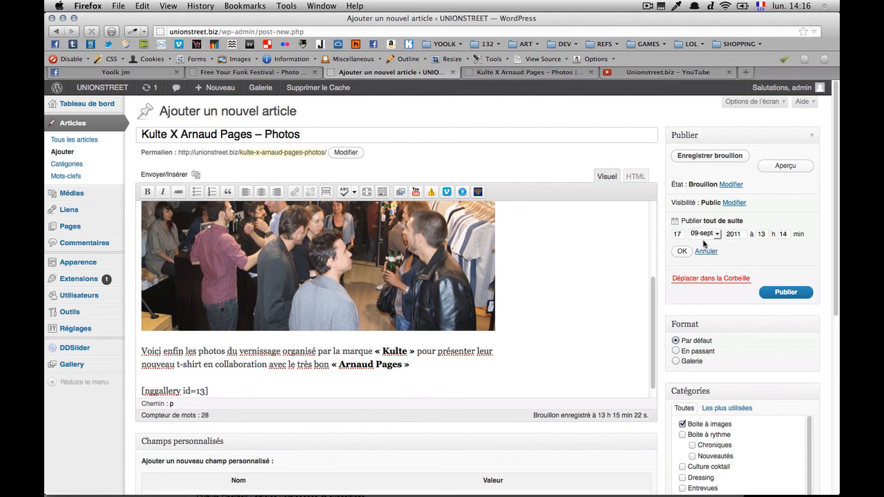
click(681, 251)
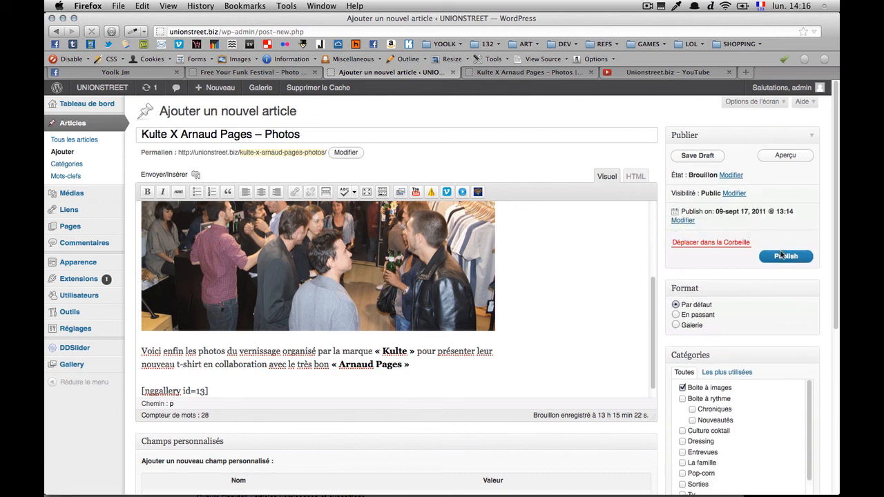
click(782, 255)
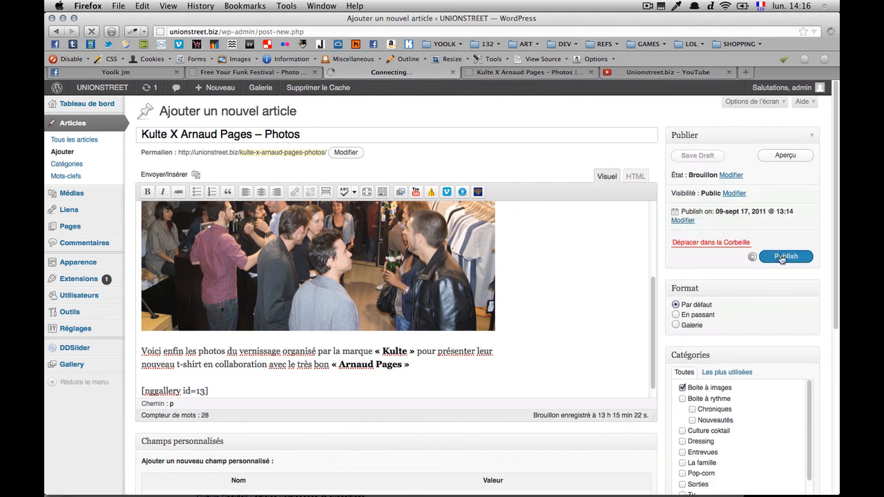
- Open the Kulte X Arnaud Pages post from the site's Boite à images category and examine its lead image, text and gallery
click(275, 72)
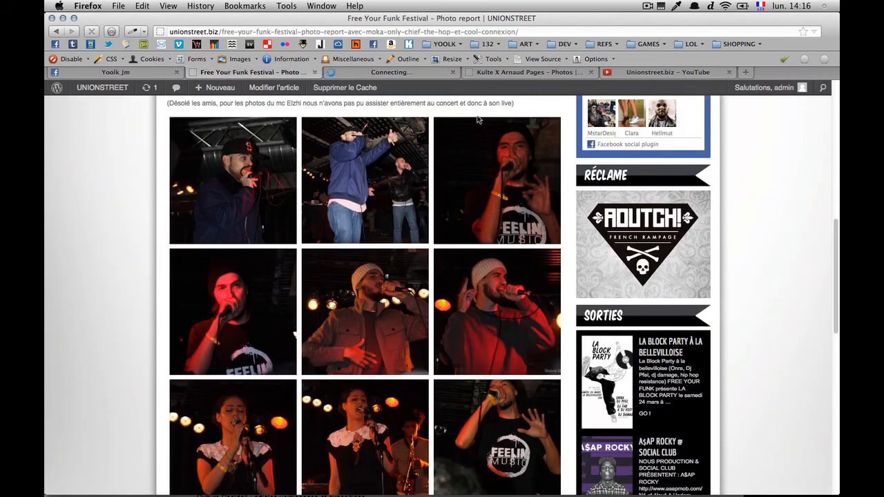
scroll(478, 121, up, 5)
scroll(478, 120, up, 3)
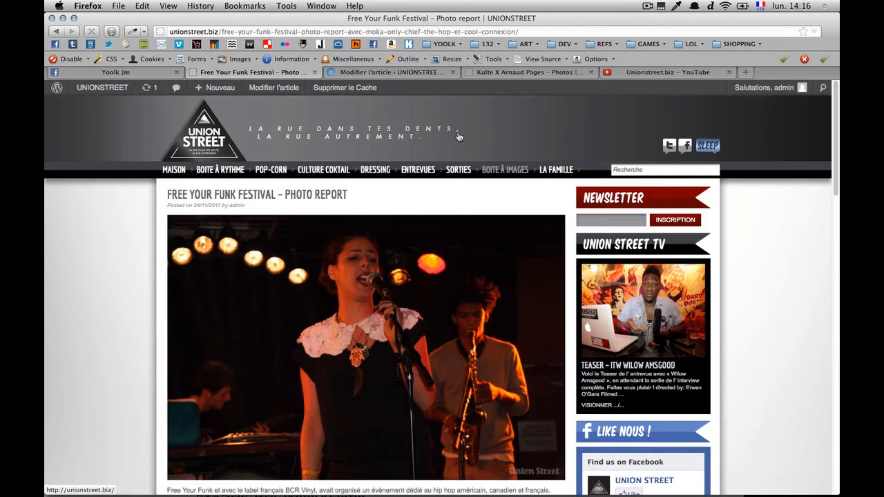
click(500, 171)
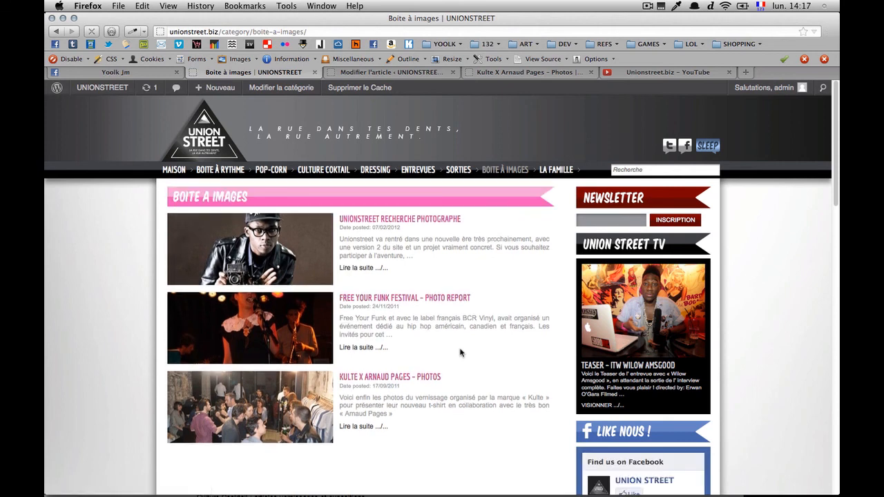
click(379, 379)
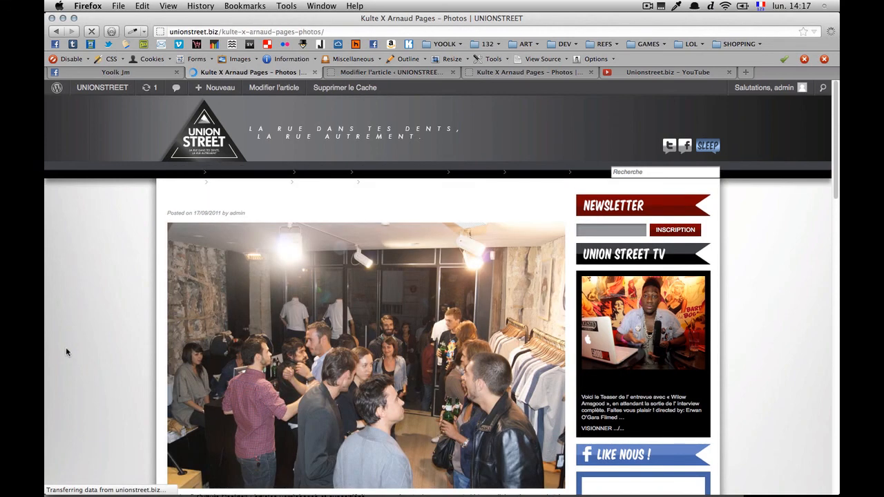
scroll(65, 347, down, 3)
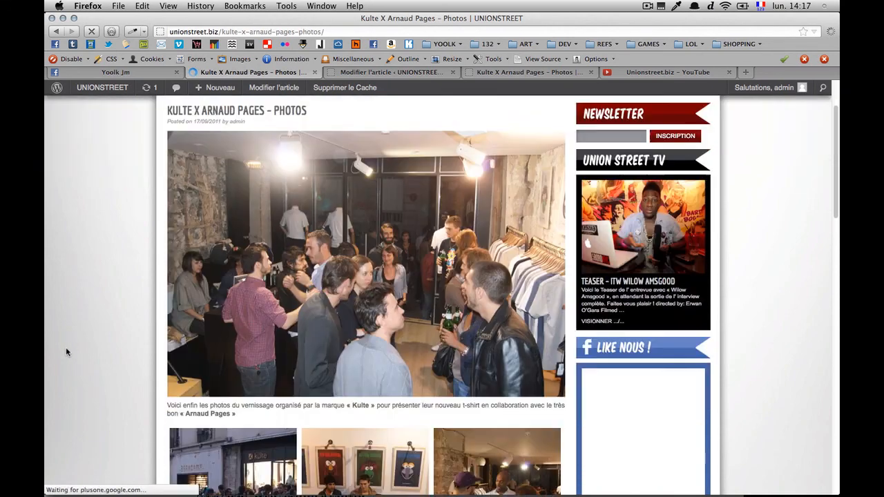
scroll(67, 352, down, 10)
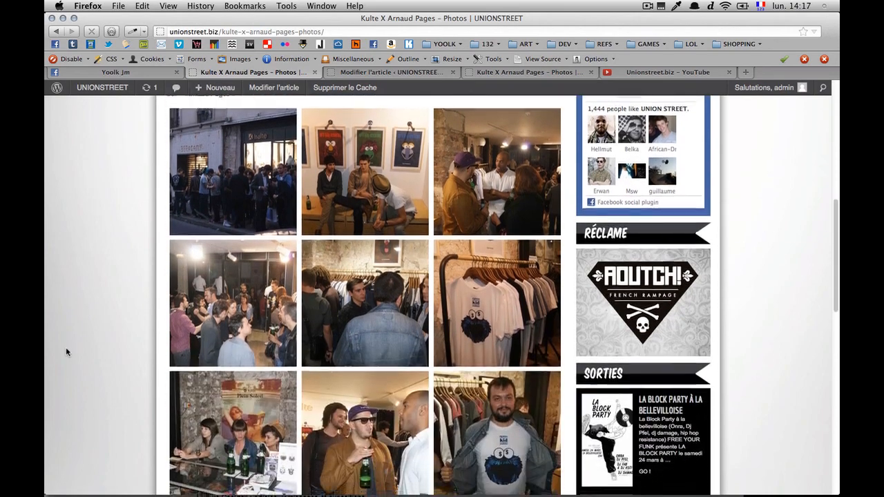
scroll(67, 353, down, 12)
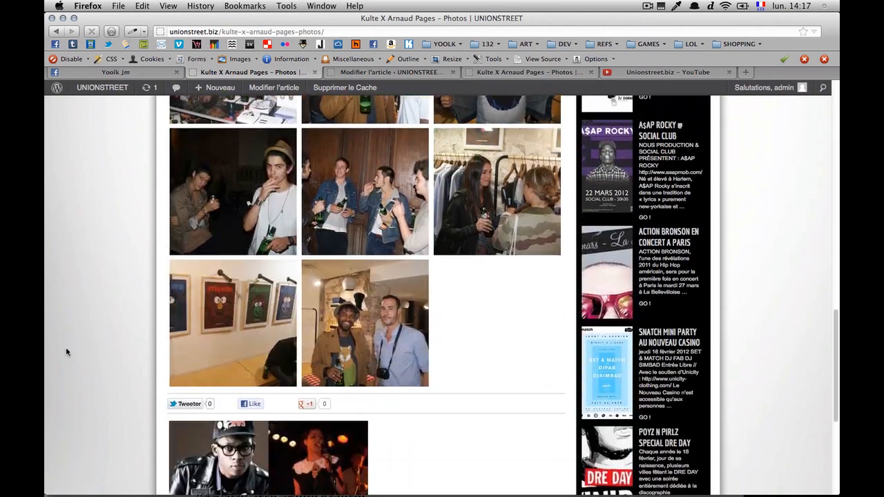
scroll(66, 351, up, 20)
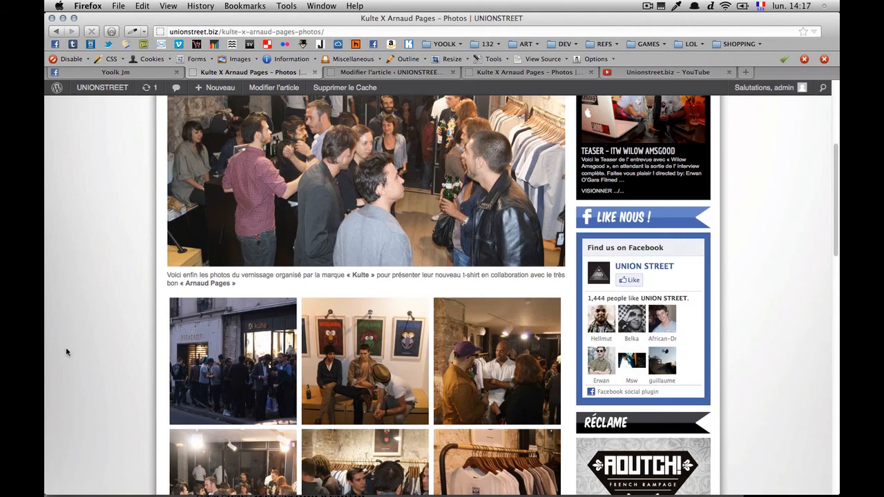